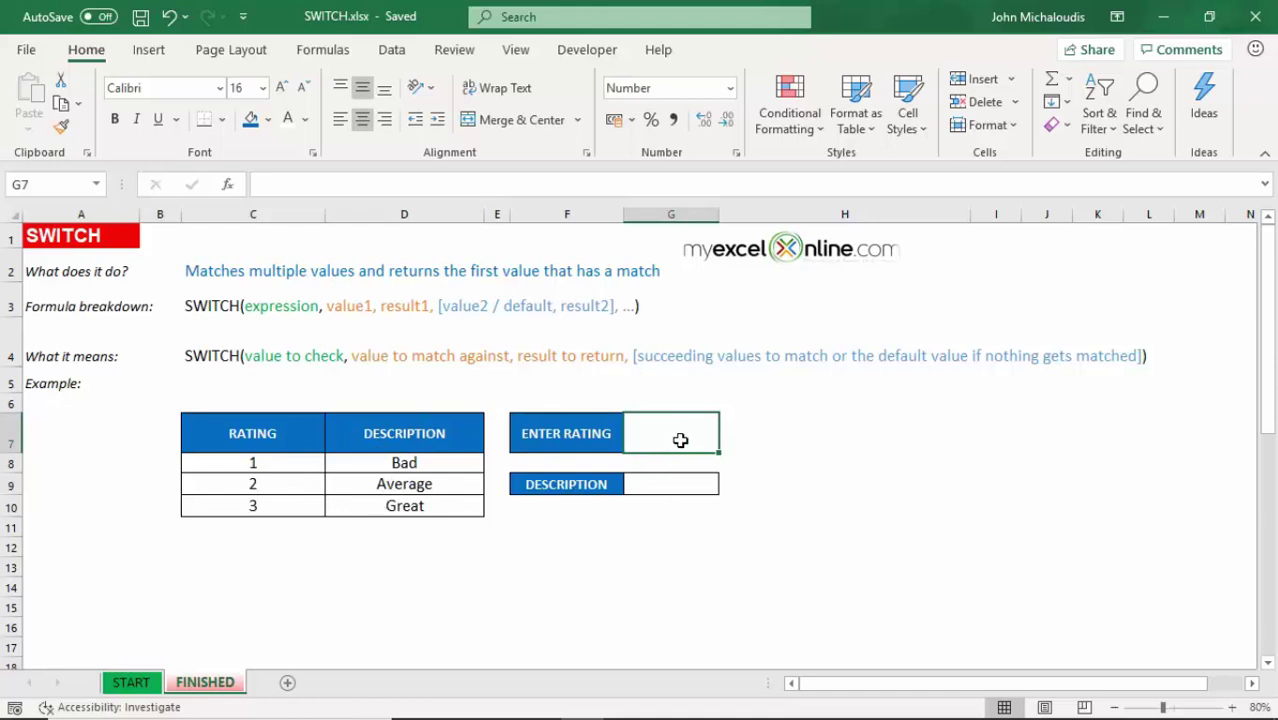
# Enter the rating 1 in G7, then select the description cell G9
pyautogui.write('1')
pyautogui.press('Return')
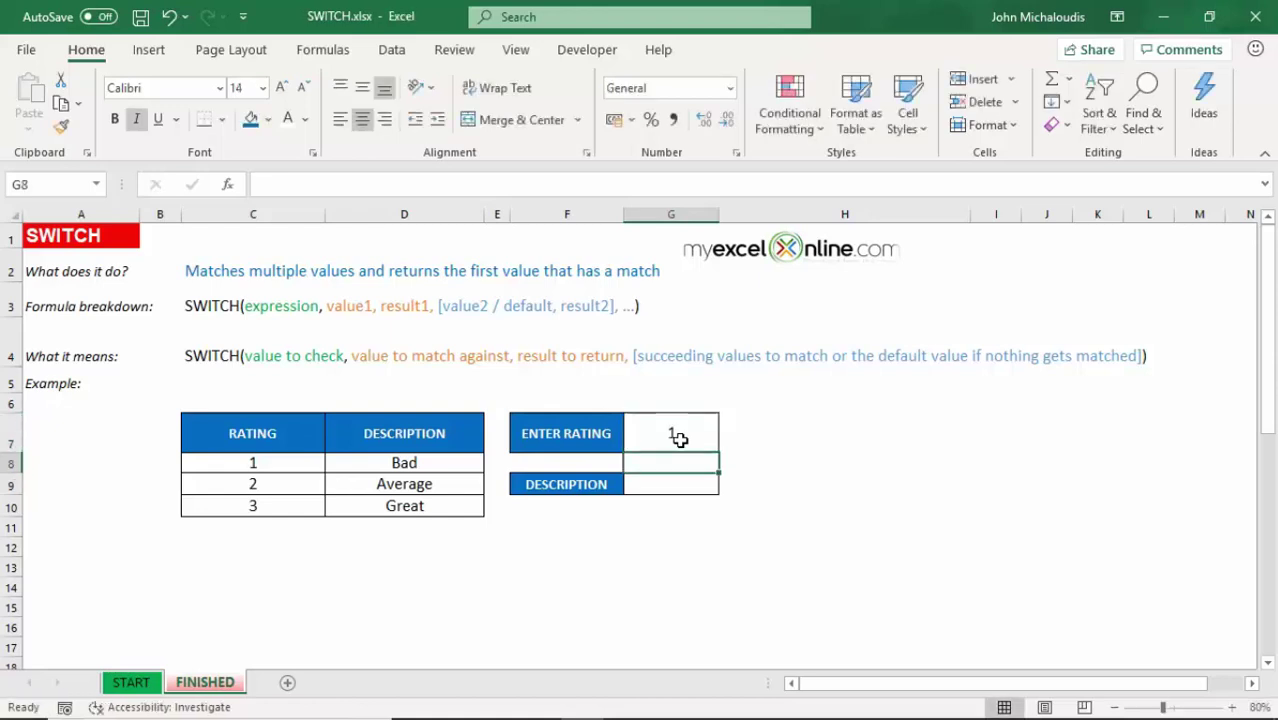
pyautogui.click(664, 484)
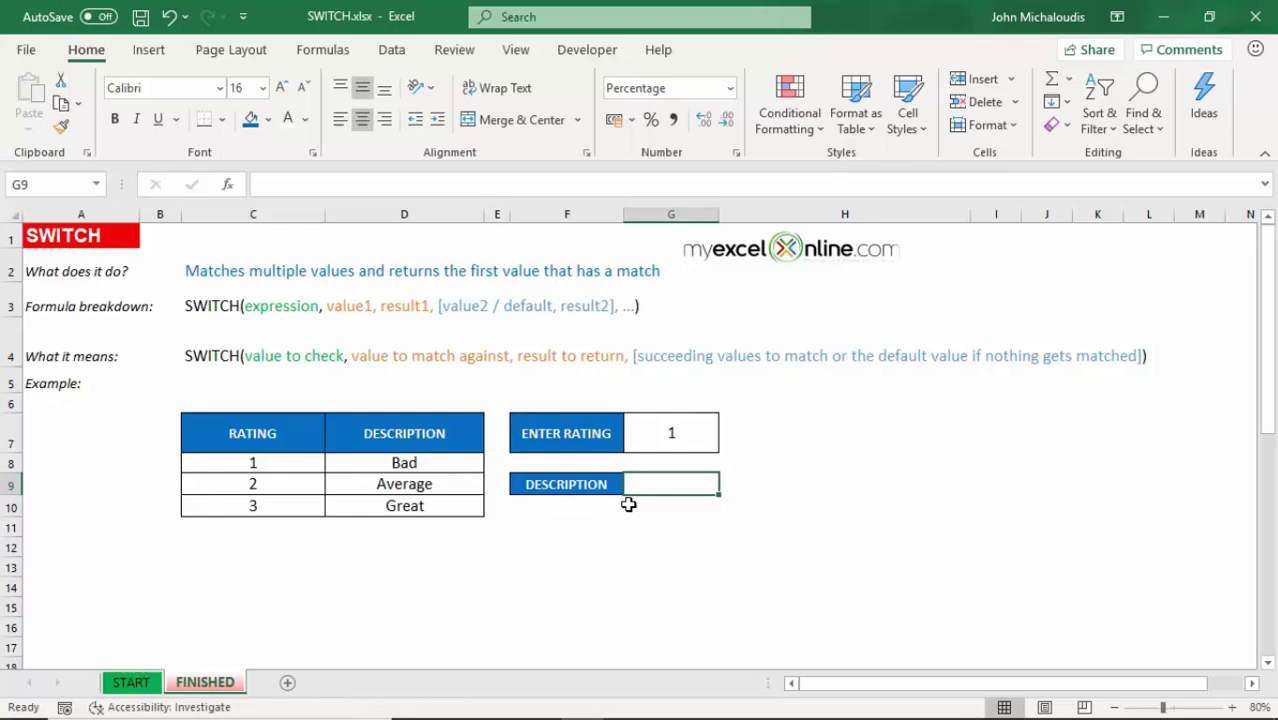
# Enter =SWITCH(G7,1,"Bad",2,"Average",3,"Great") in G9 so it shows Bad
pyautogui.write('=swit')
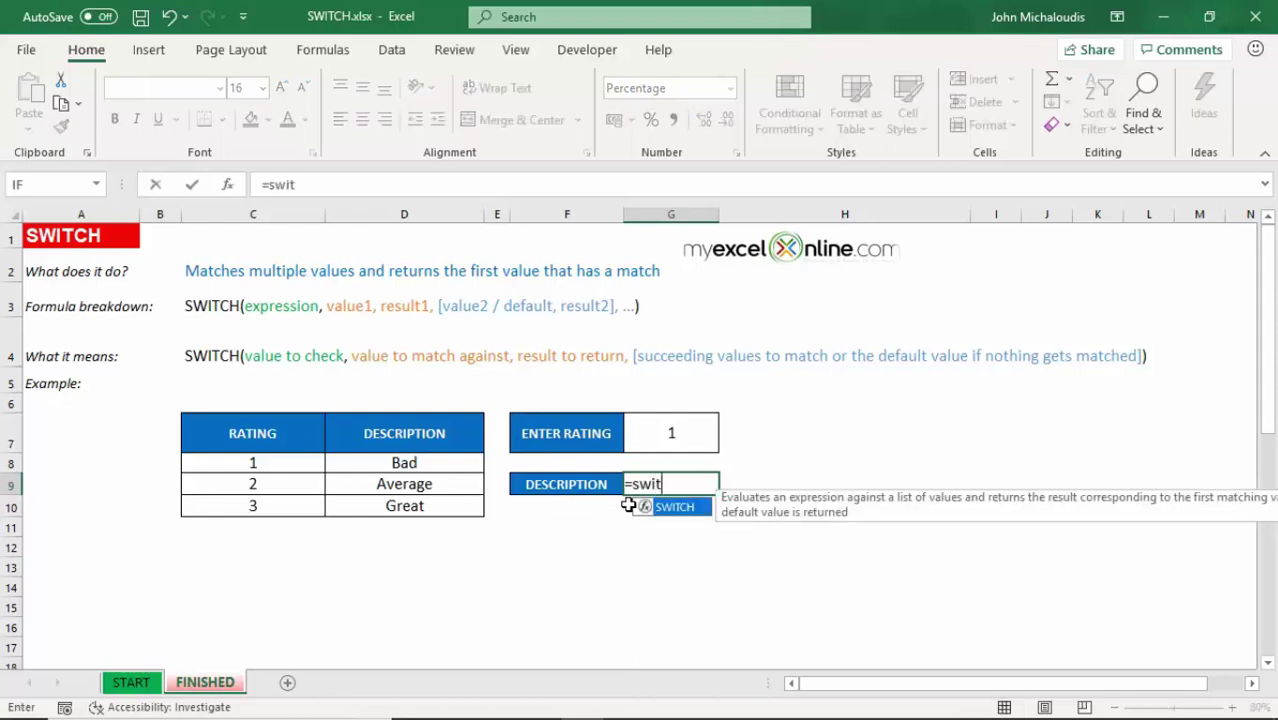
pyautogui.press('Tab')
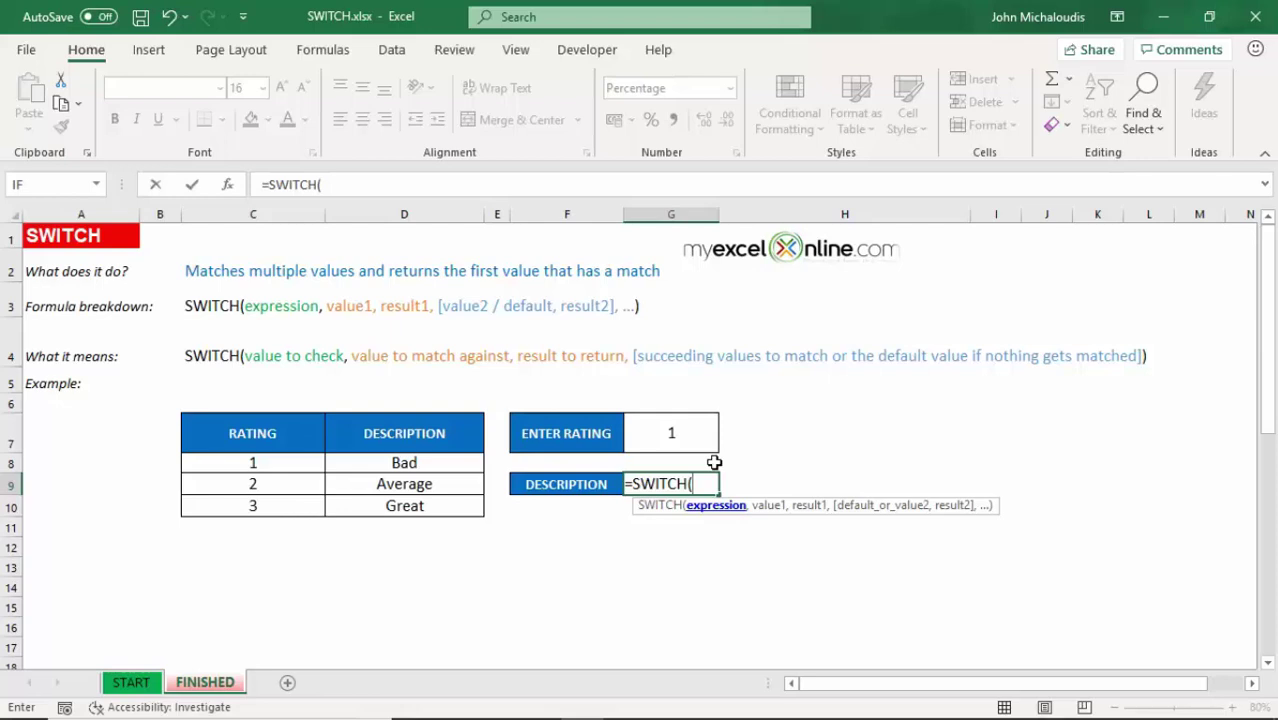
pyautogui.click(693, 431)
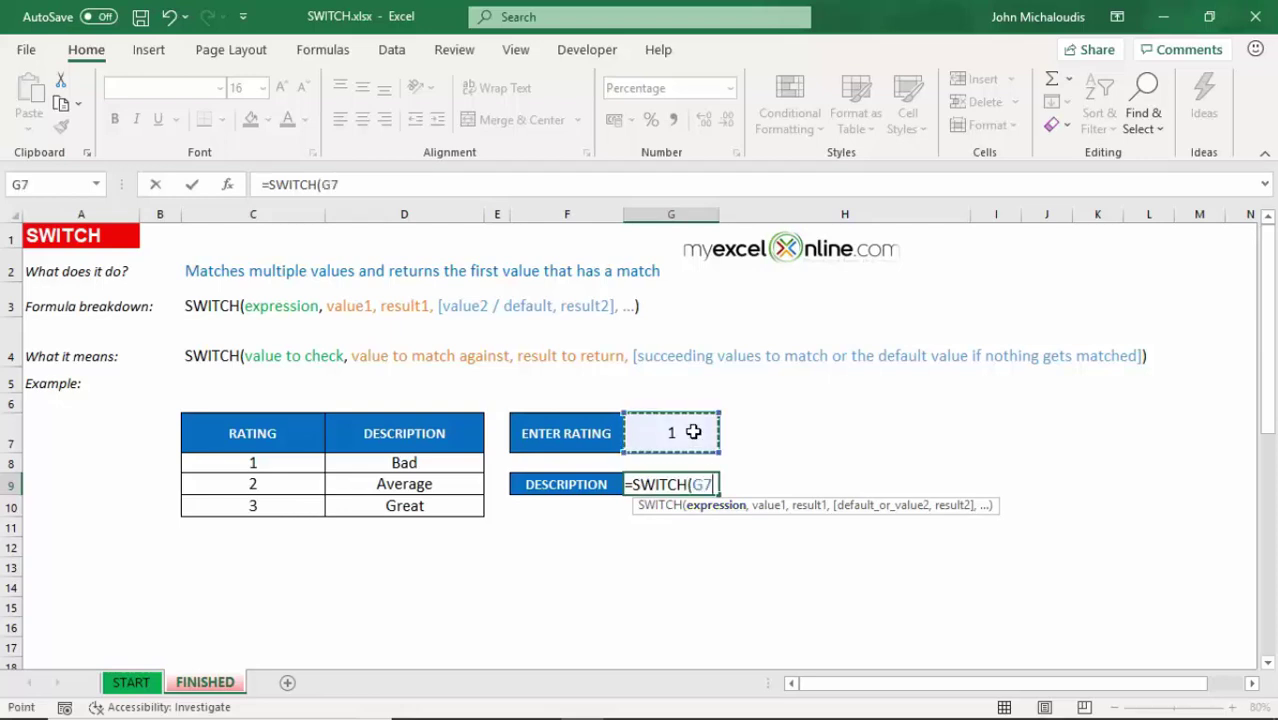
pyautogui.write(',')
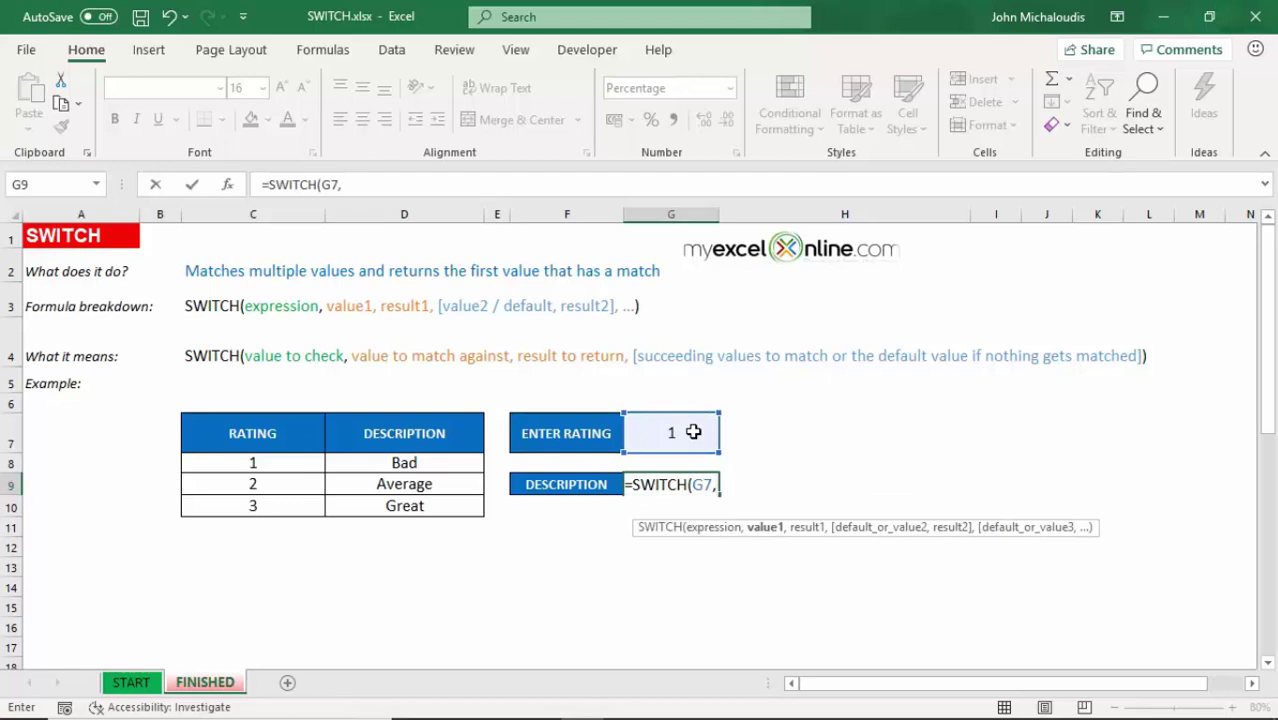
pyautogui.write(' 1,')
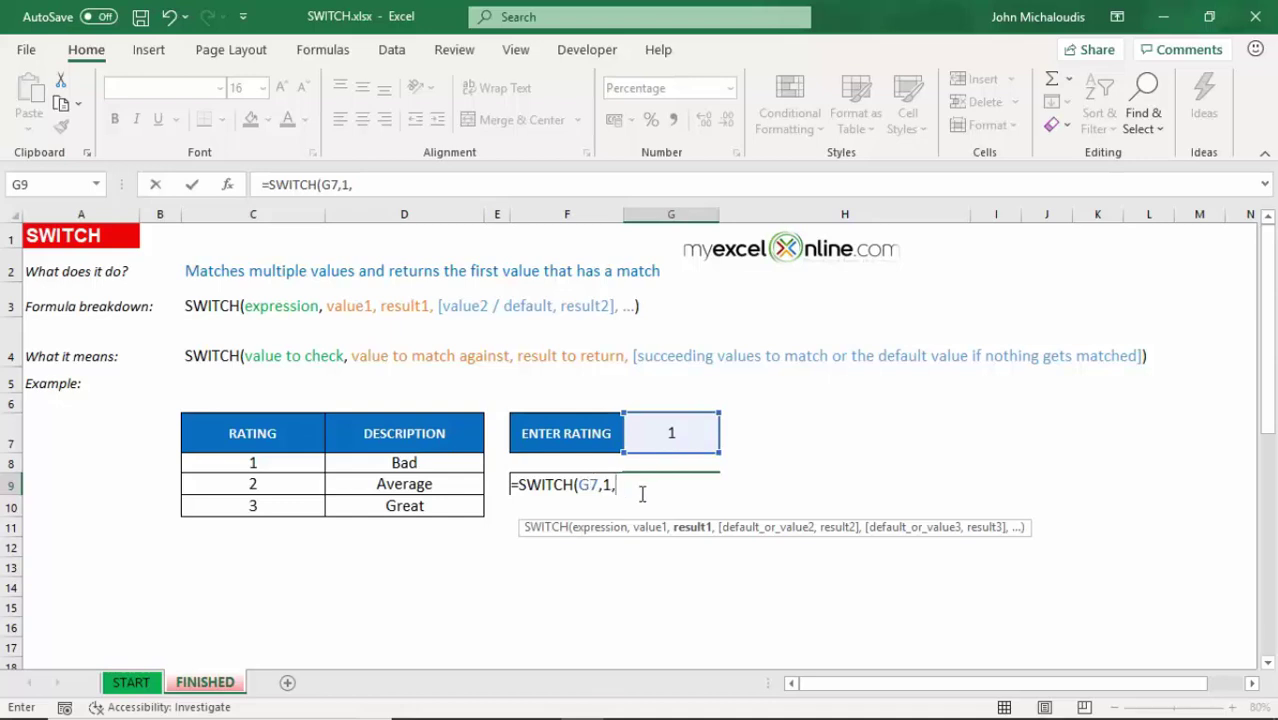
pyautogui.write('"Bad",')
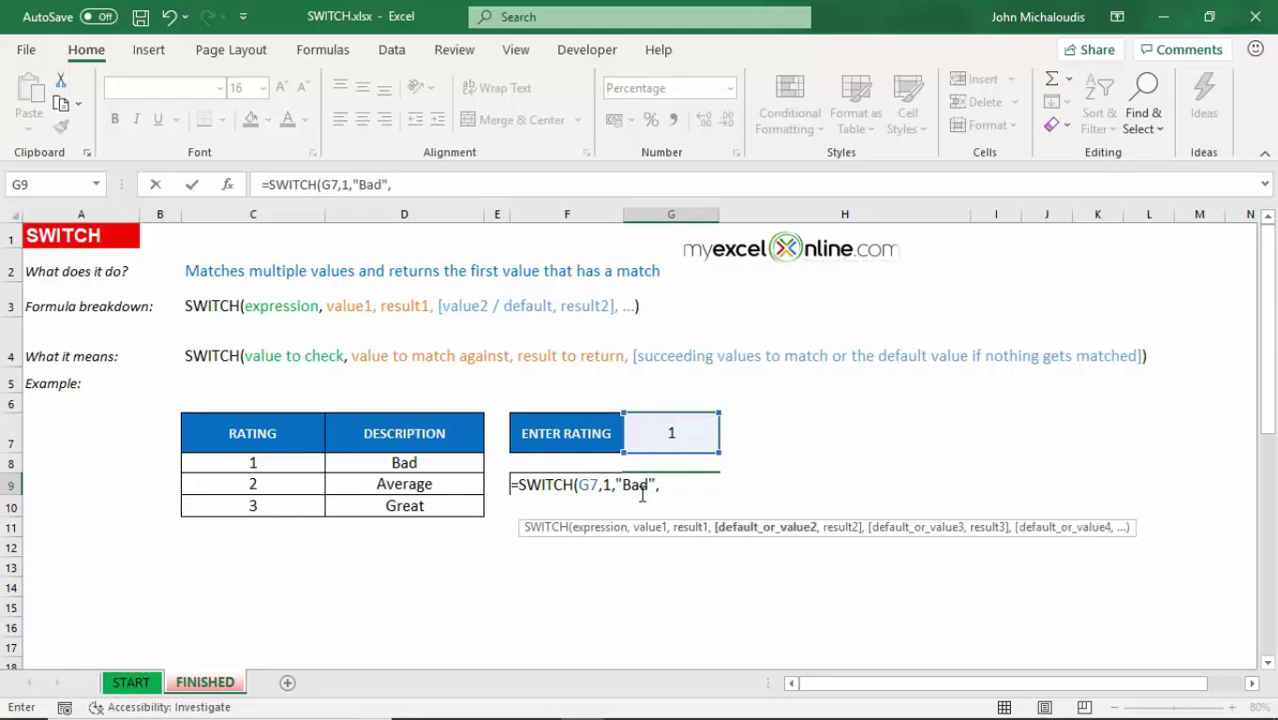
pyautogui.write('2,')
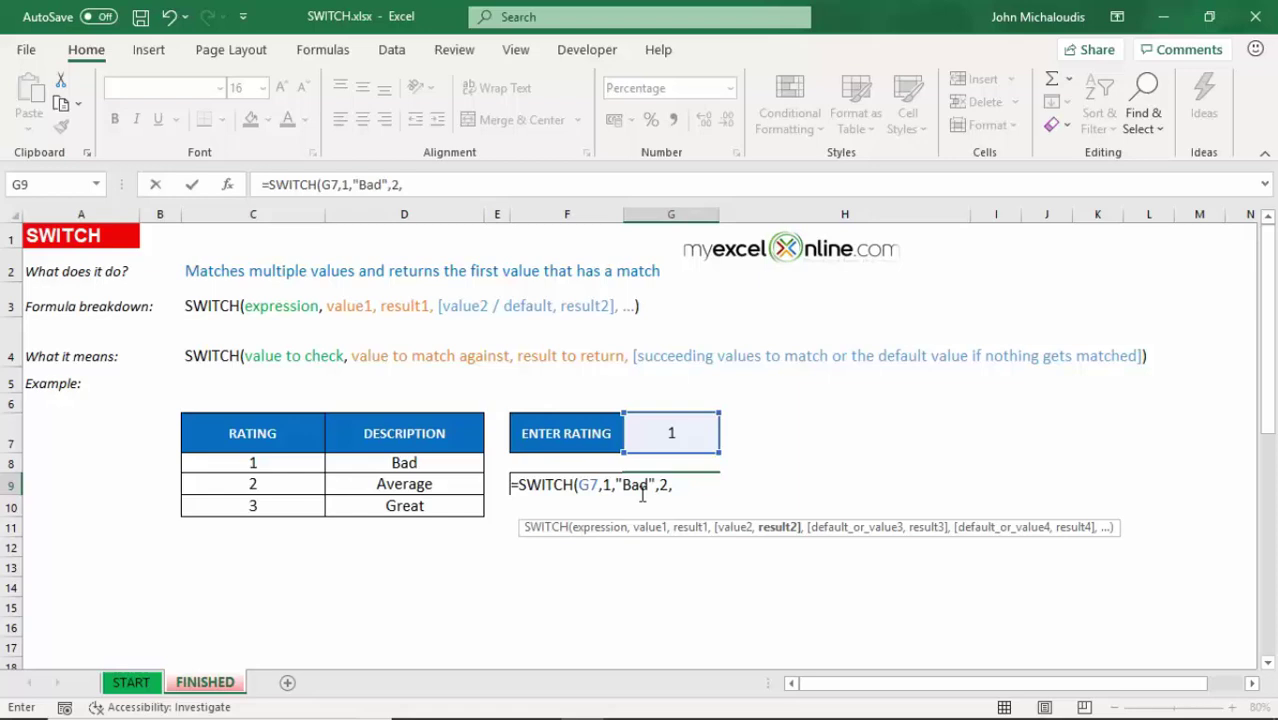
pyautogui.write('"Average')
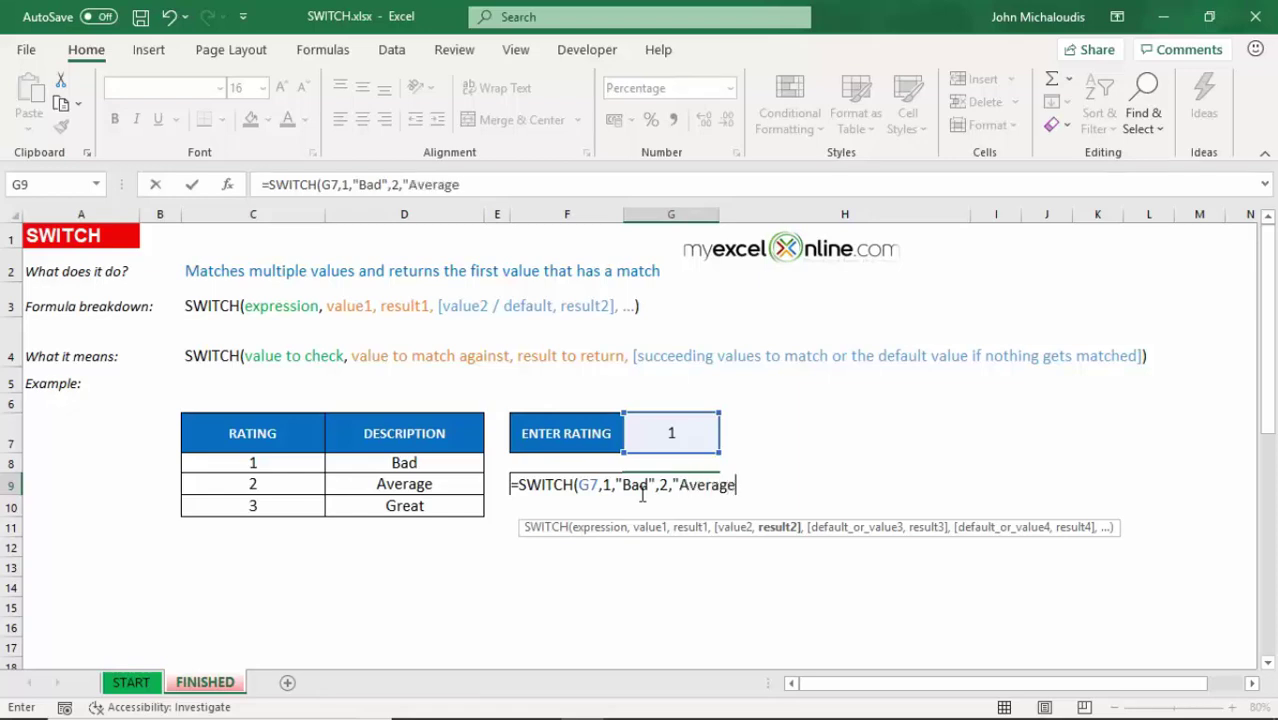
pyautogui.write('",')
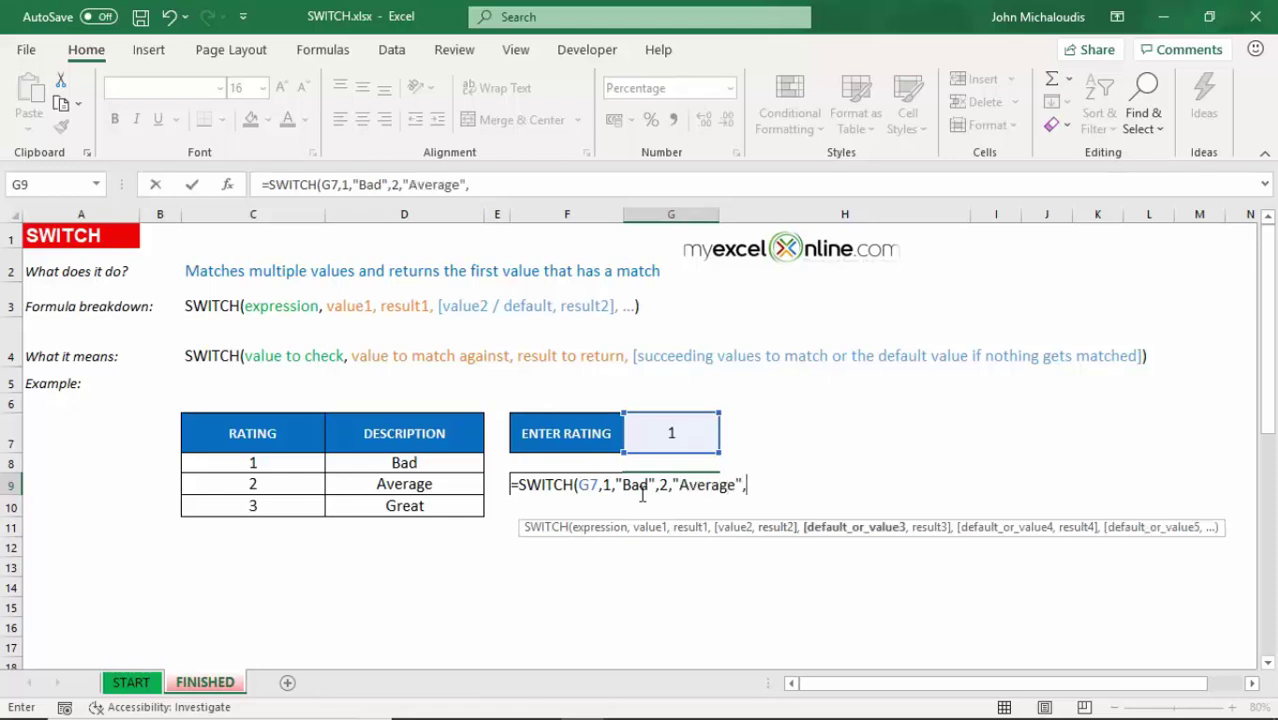
pyautogui.write('3,"Grea')
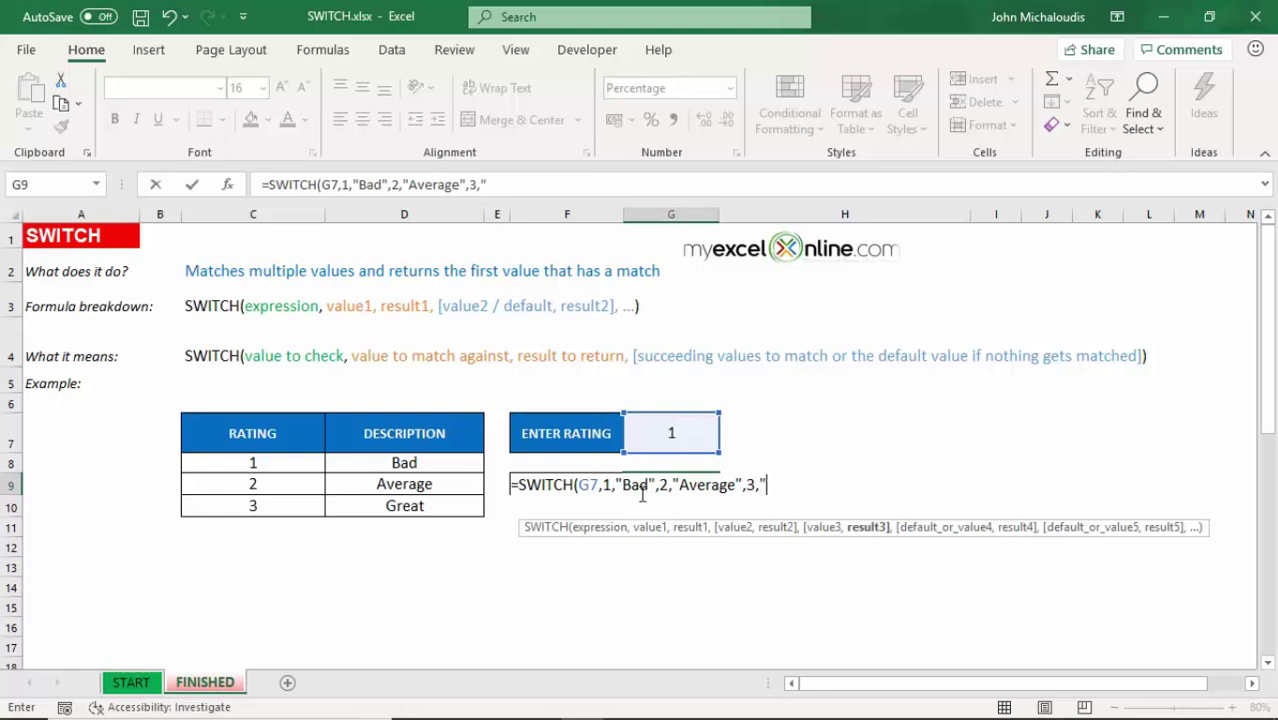
pyautogui.write('t")')
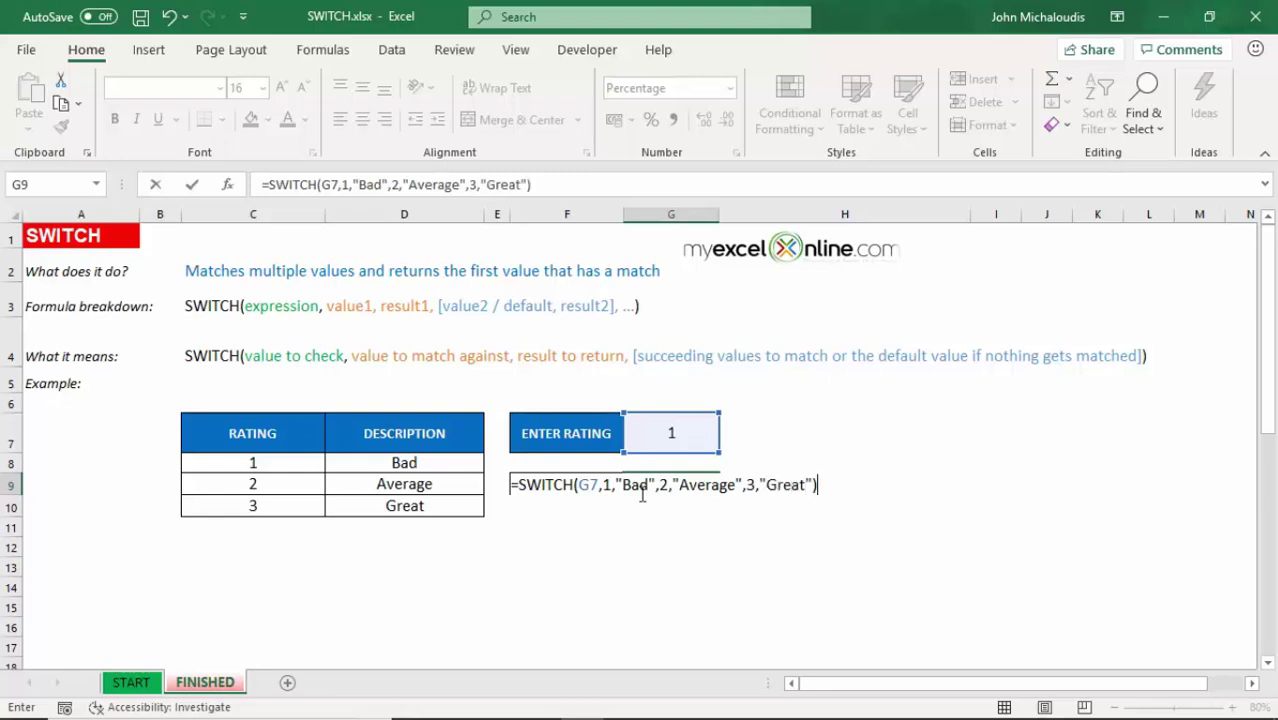
pyautogui.press('Return')
# Try ratings 2 and 3 in G7, getting Average and Great in G9
pyautogui.click(680, 440)
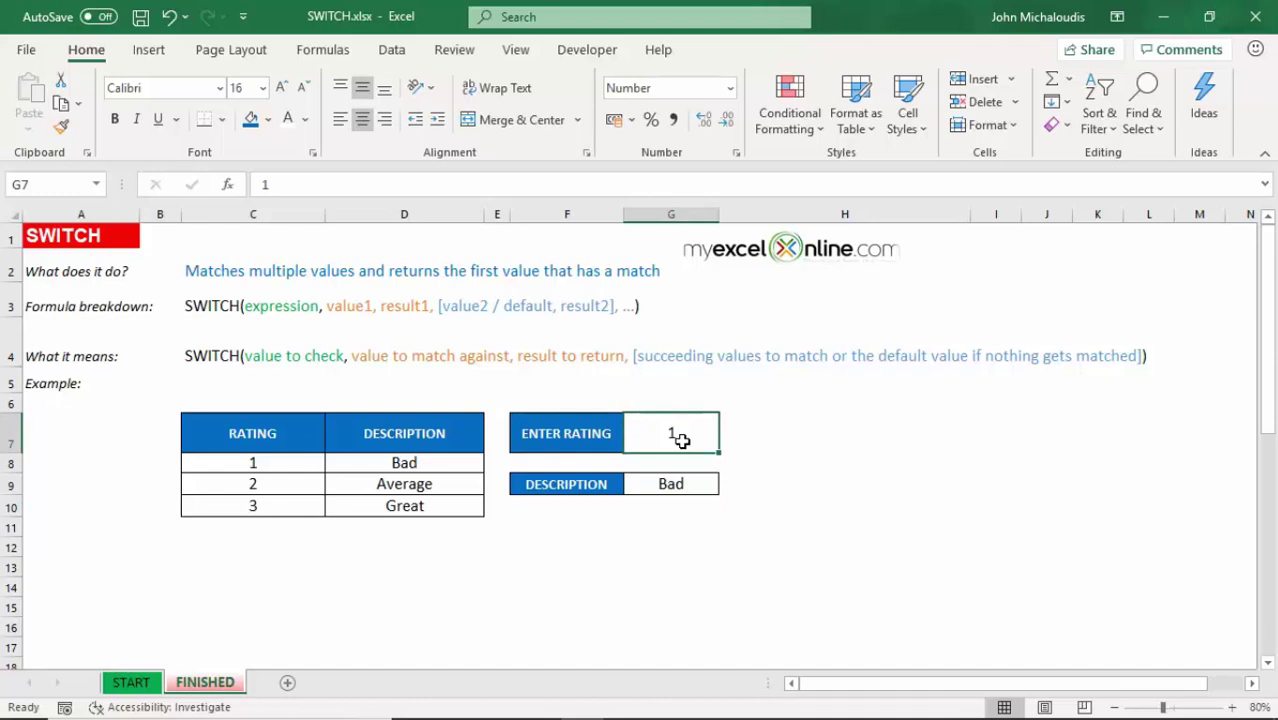
pyautogui.write('2')
pyautogui.press('Return')
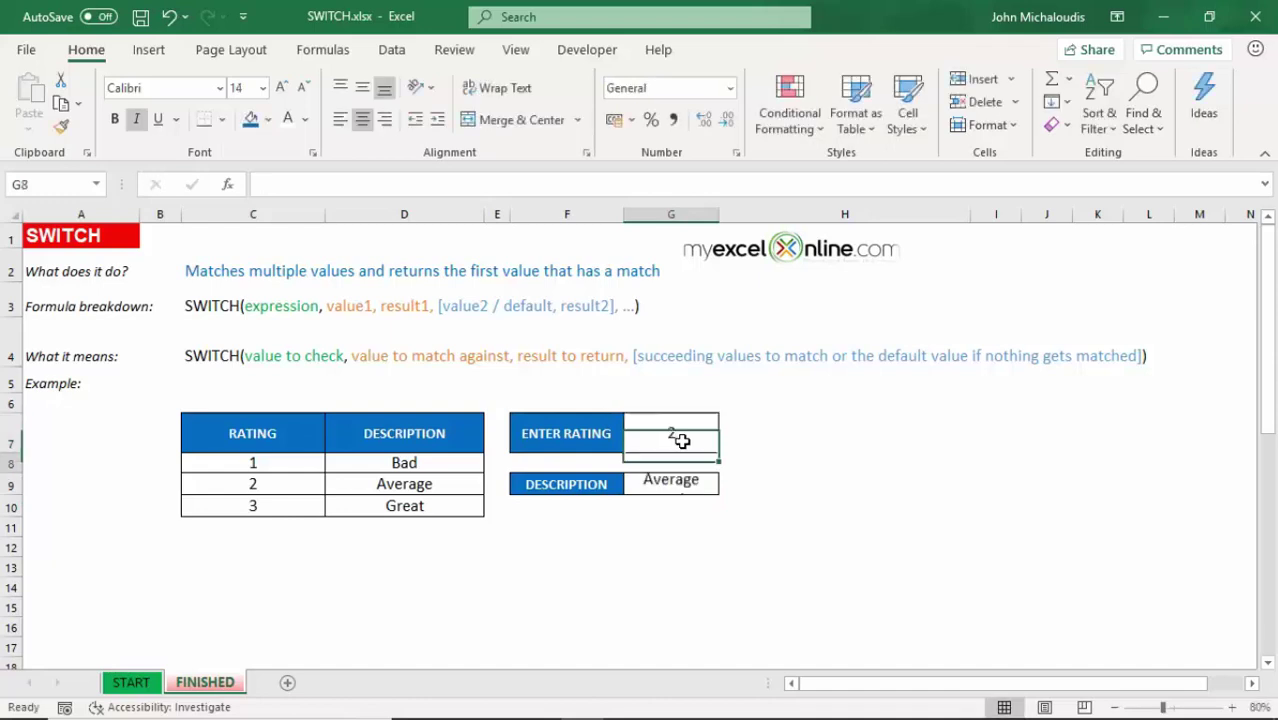
pyautogui.click(682, 436)
pyautogui.write('3')
pyautogui.press('Return')
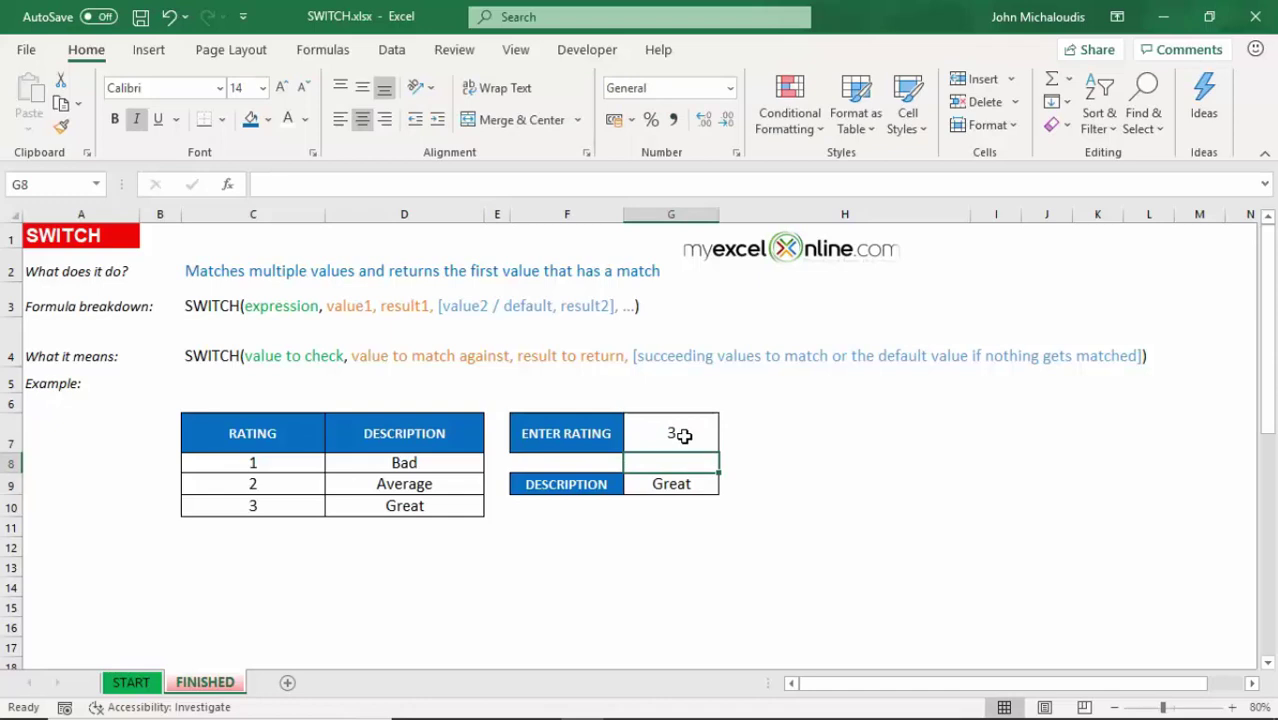
# Enter the unmatched rating 4 in G7 so G9 returns #N/A, then select G9
pyautogui.click(682, 436)
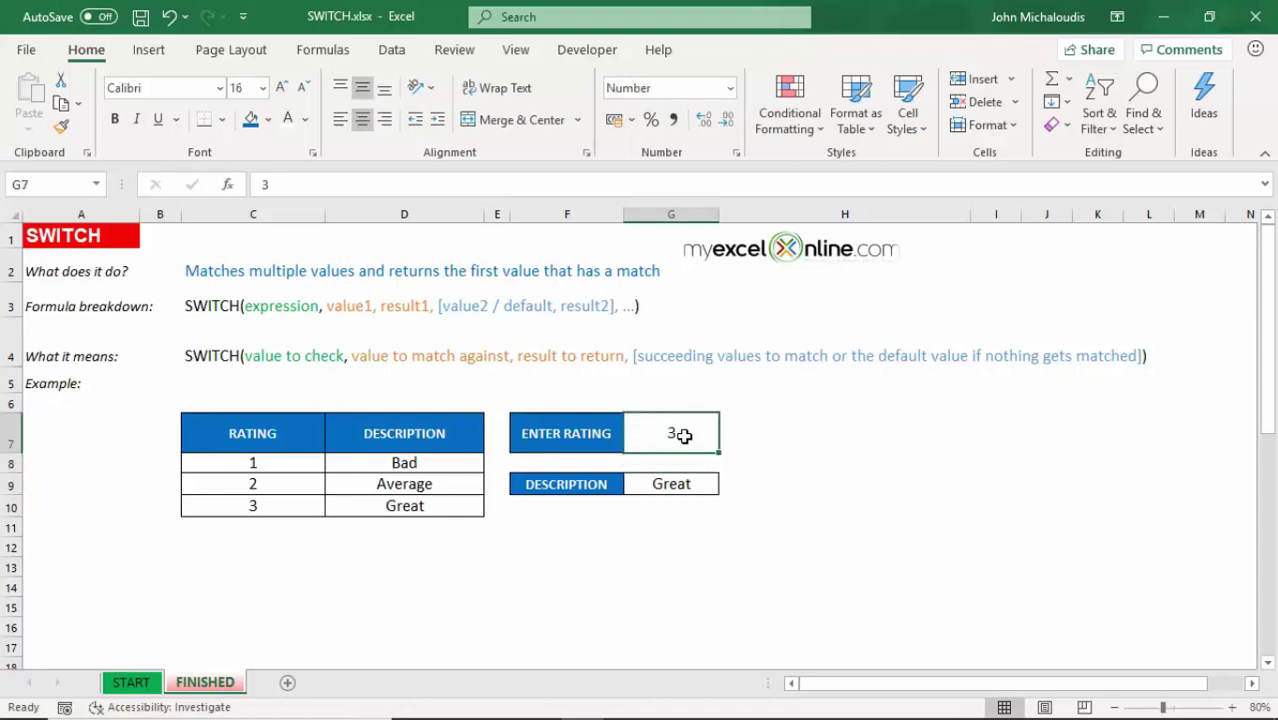
pyautogui.write('4')
pyautogui.press('Return')
pyautogui.click(684, 426)
pyautogui.click(690, 482)
# Append the default "Unknown" as the last SWITCH argument in G9's formula
pyautogui.press('F2')
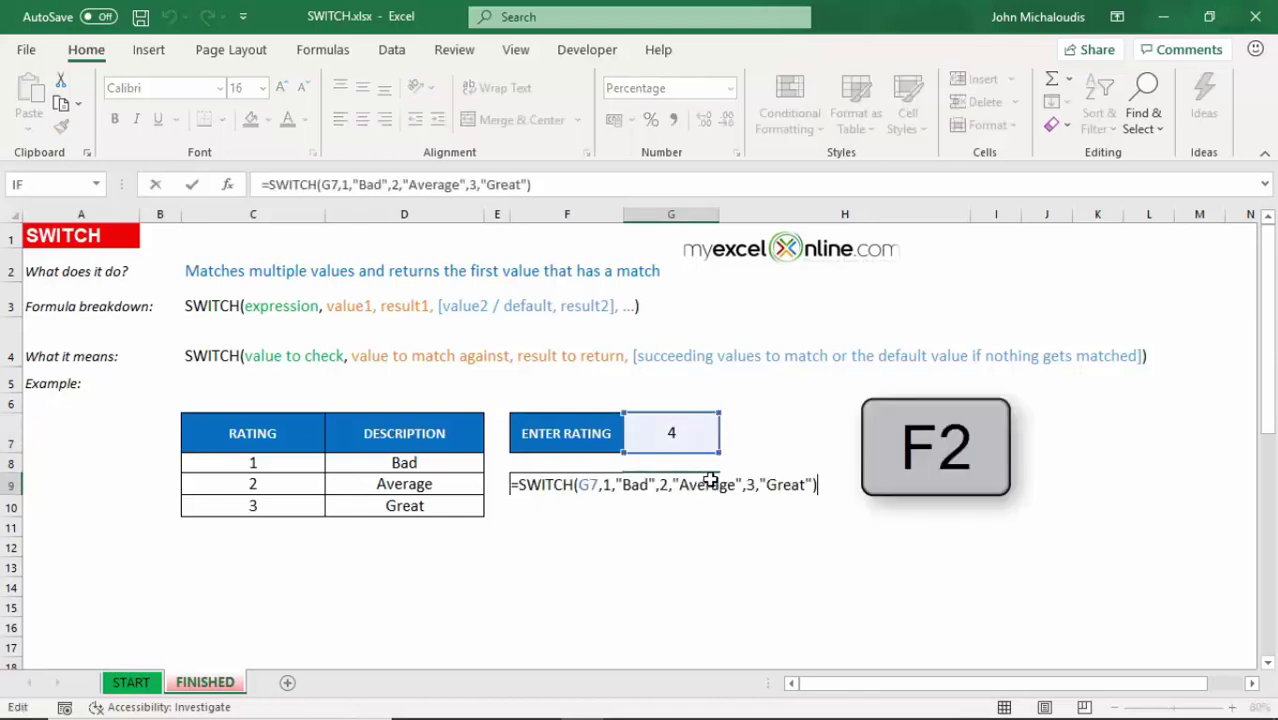
pyautogui.press('Left')
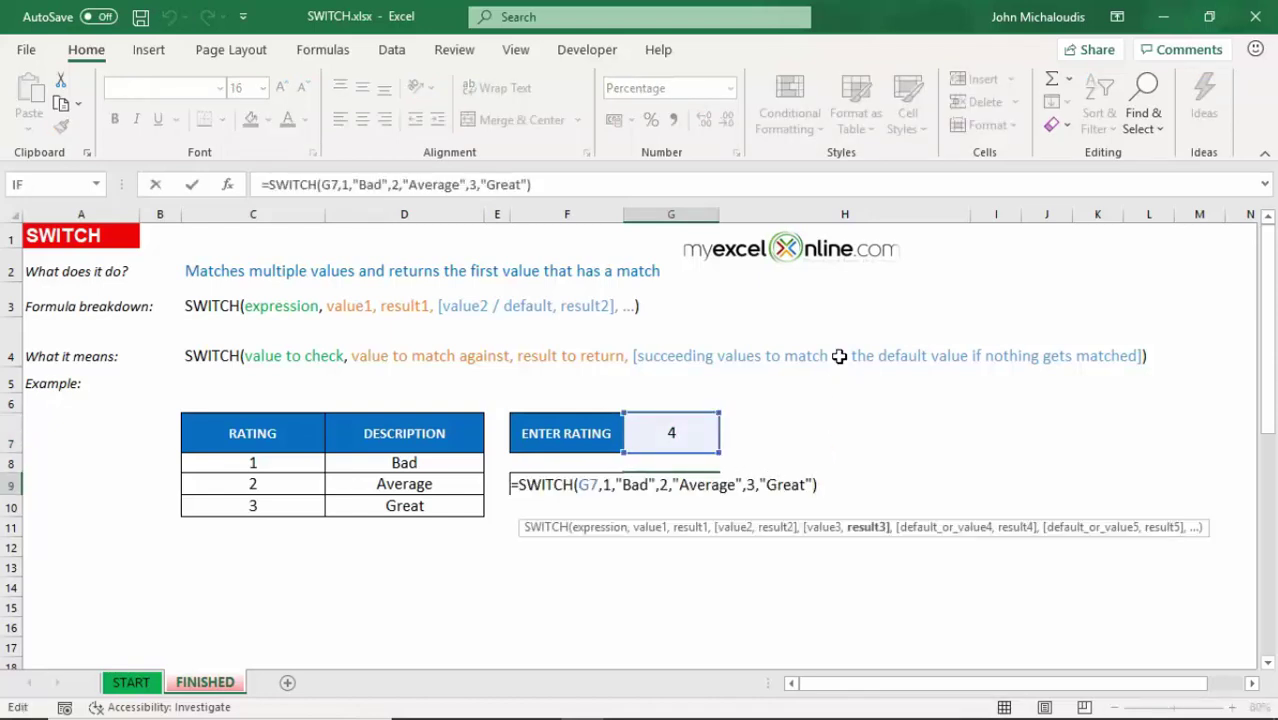
pyautogui.write(',')
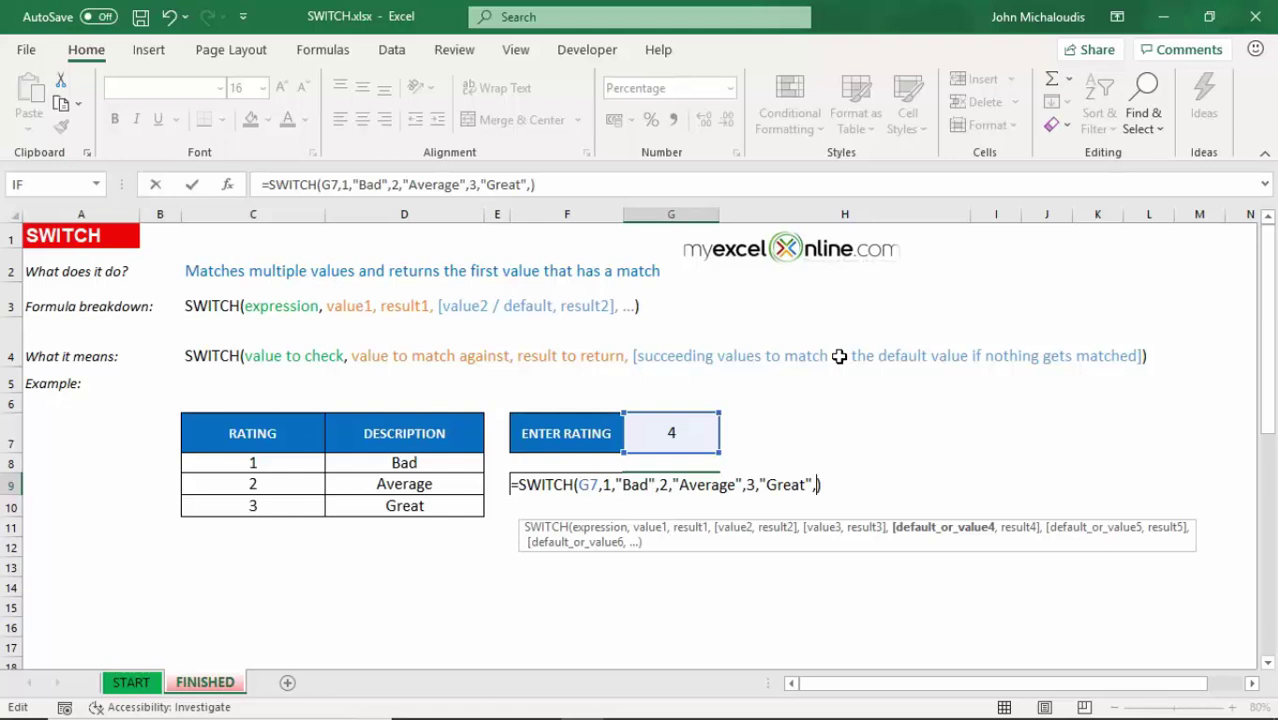
pyautogui.write('"')
pyautogui.write('Unknown')
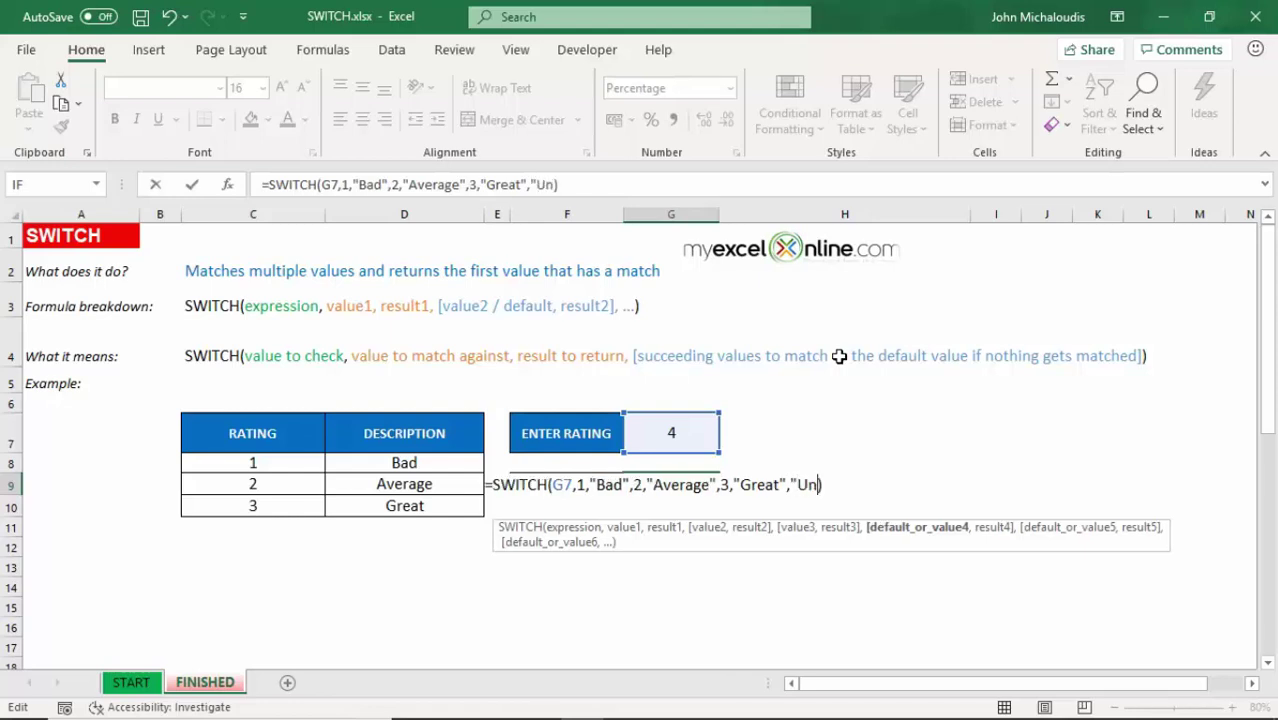
pyautogui.write('"')
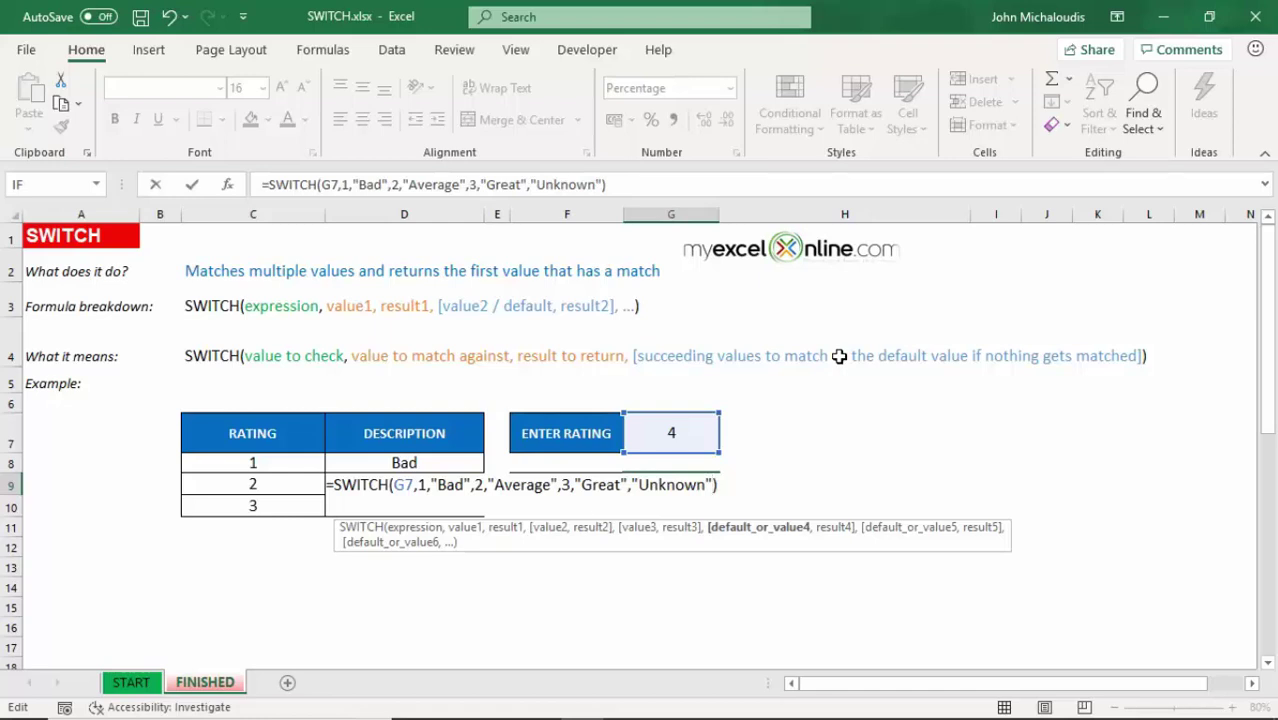
pyautogui.press('Return')
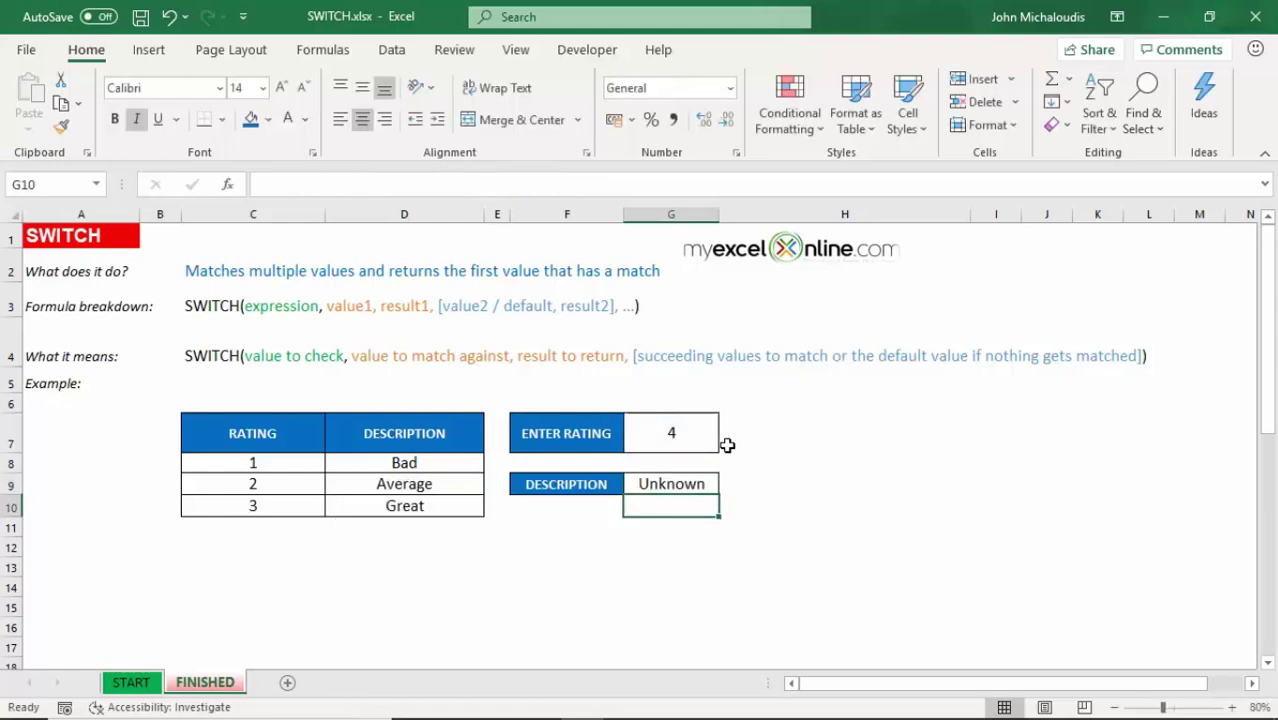
# Test G7 with rating 200, then 1, leaving G9 showing Bad
pyautogui.click(688, 484)
pyautogui.click(709, 432)
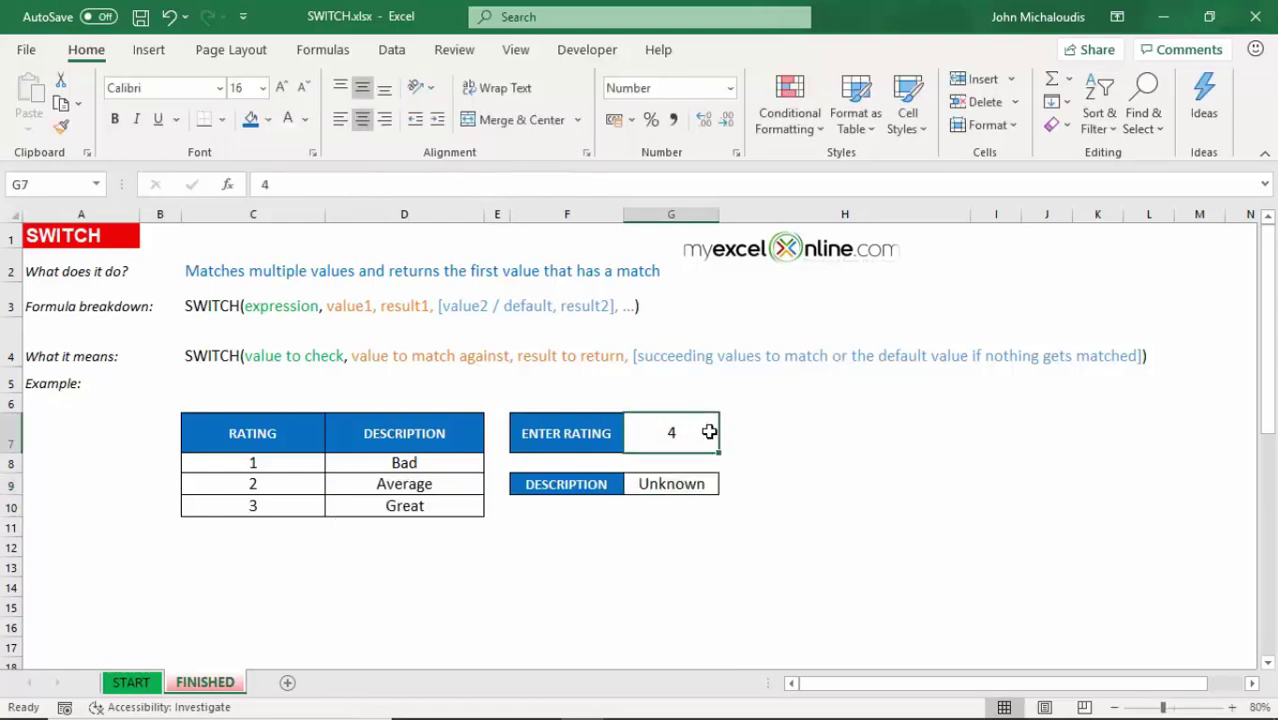
pyautogui.write('200')
pyautogui.press('Return')
pyautogui.click(709, 432)
pyautogui.write('1')
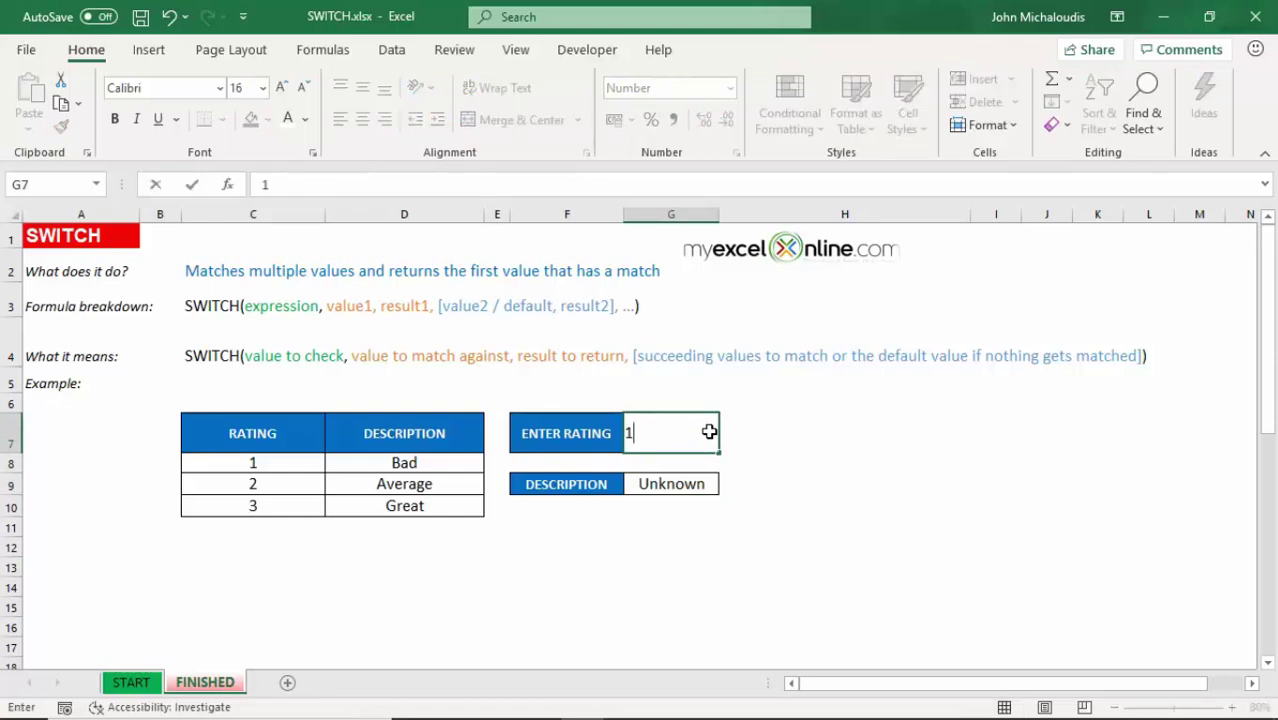
pyautogui.press('Return')
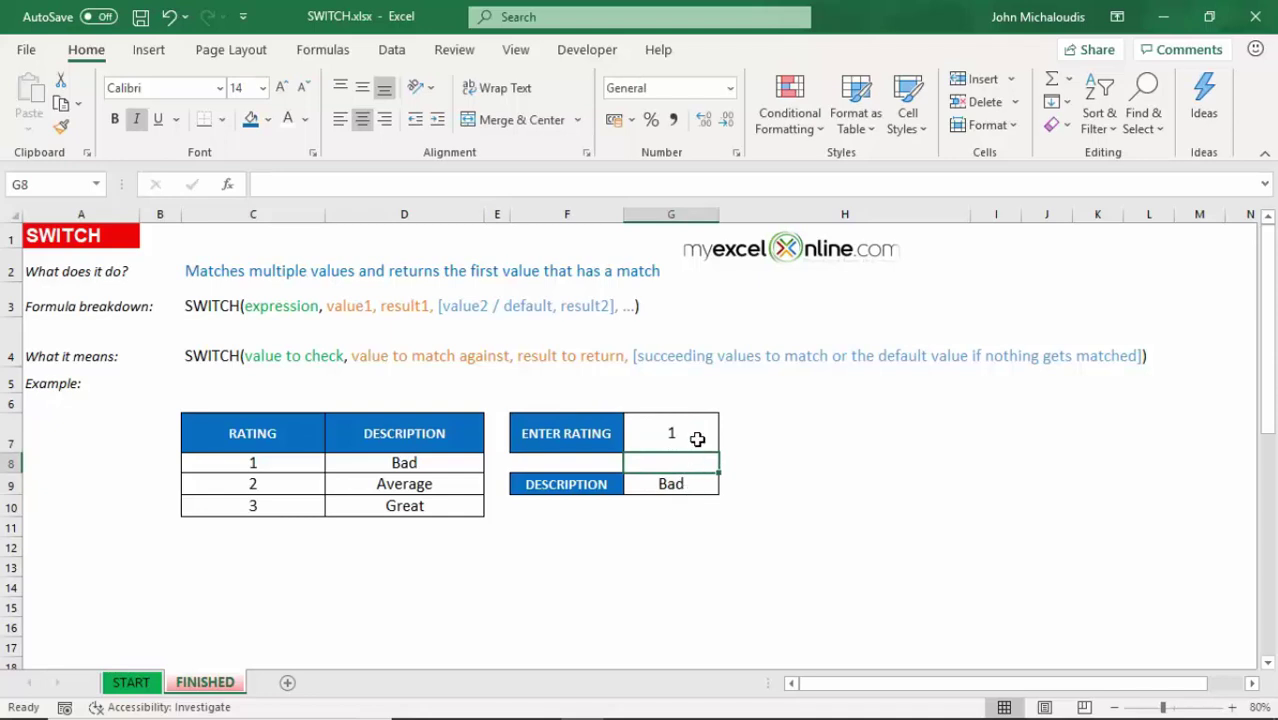
pyautogui.click(696, 436)
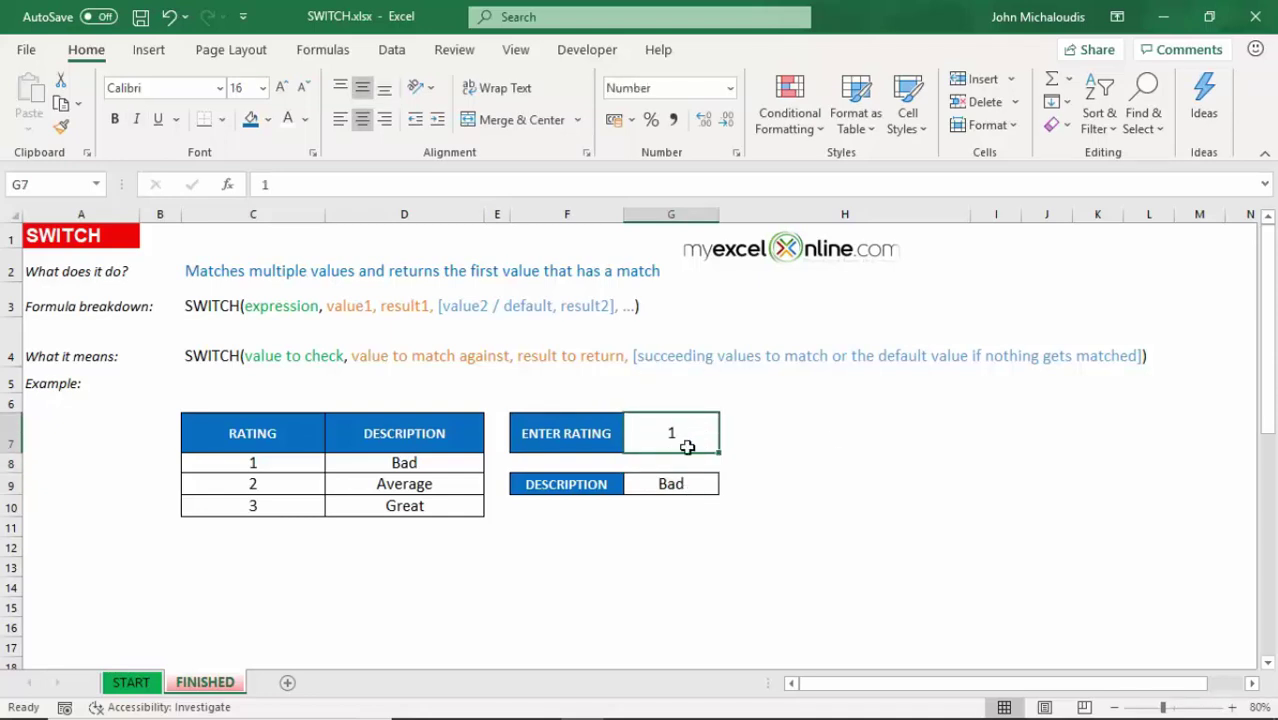
# Add a List data validation to G7 with source =$C$8:$C$10
pyautogui.click(391, 49)
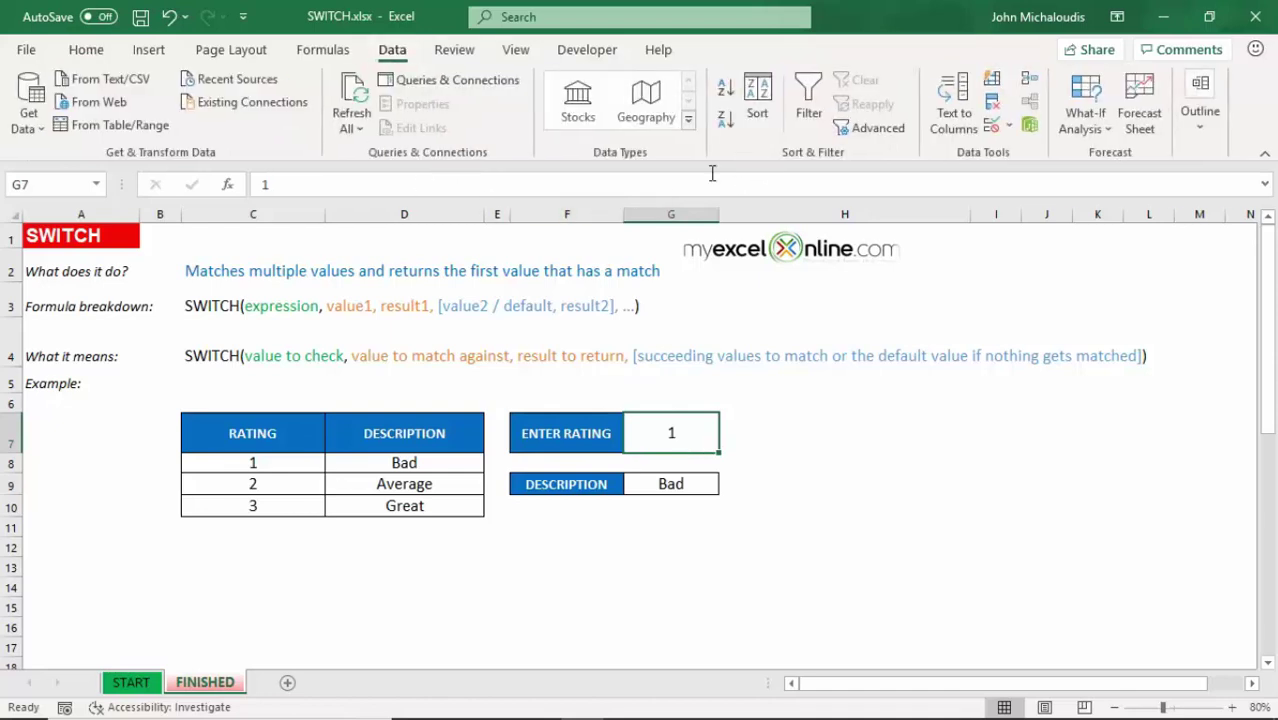
pyautogui.click(991, 126)
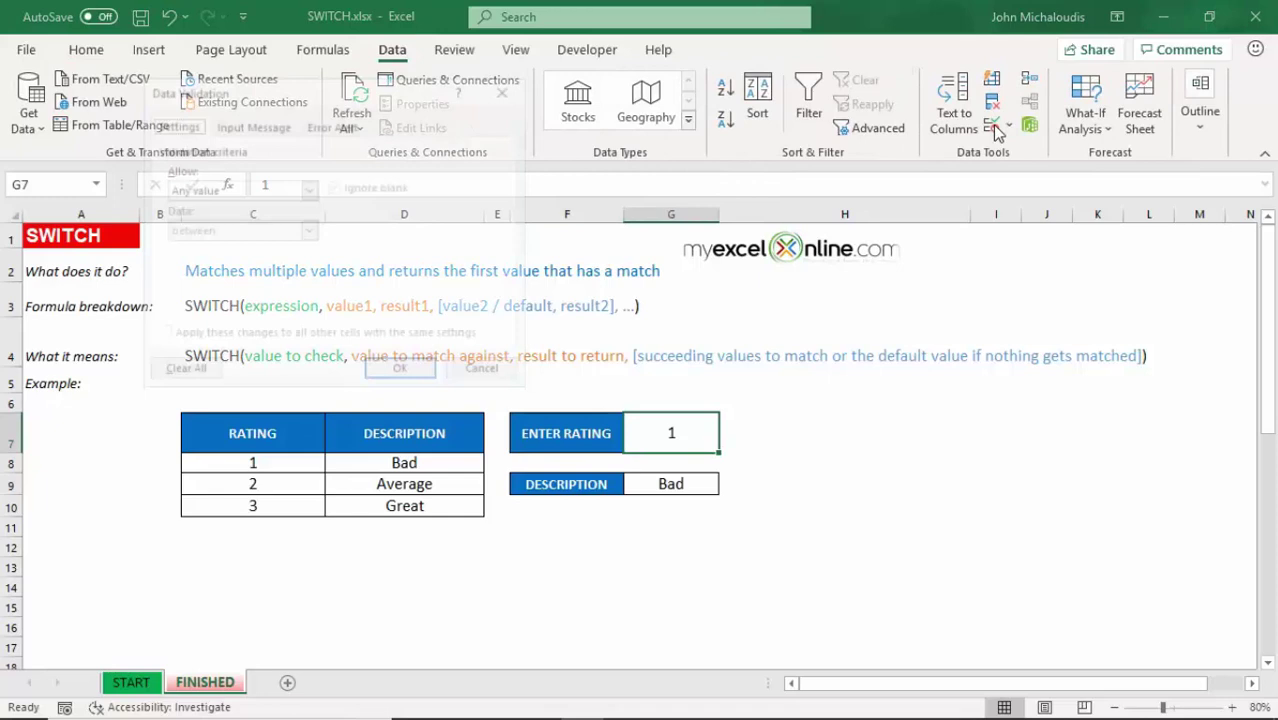
pyautogui.click(290, 197)
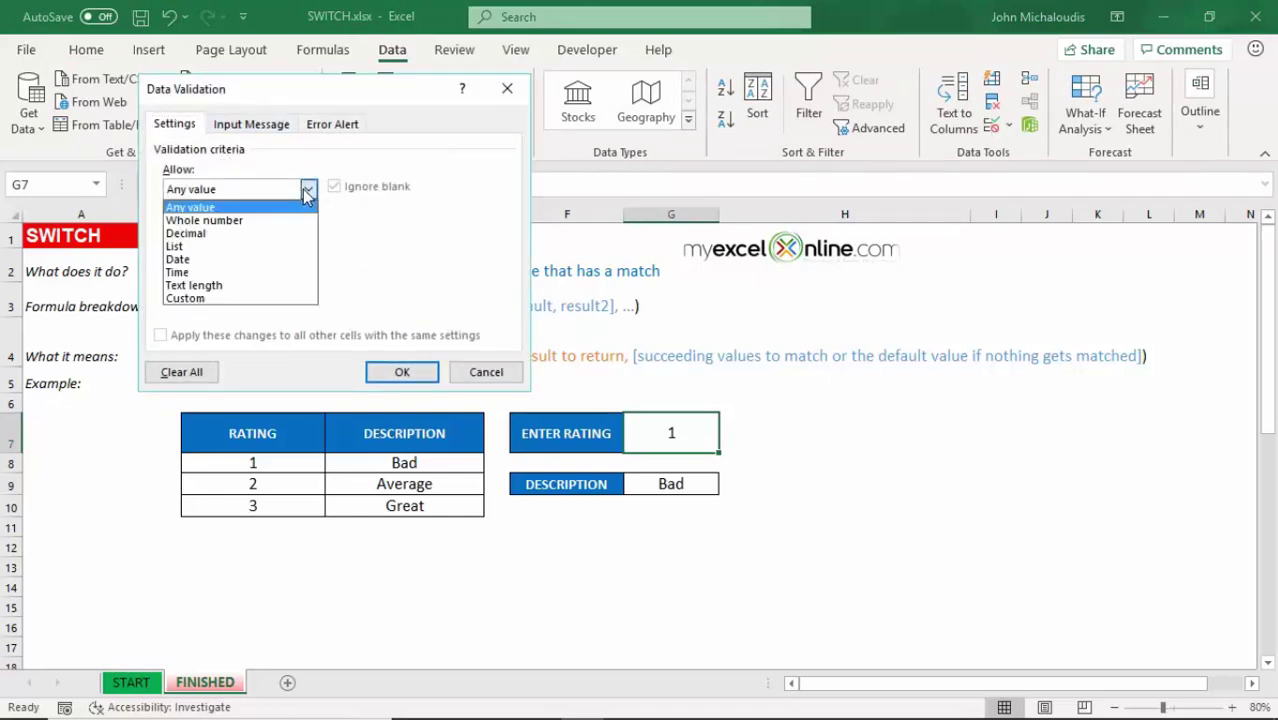
pyautogui.click(240, 249)
pyautogui.click(424, 271)
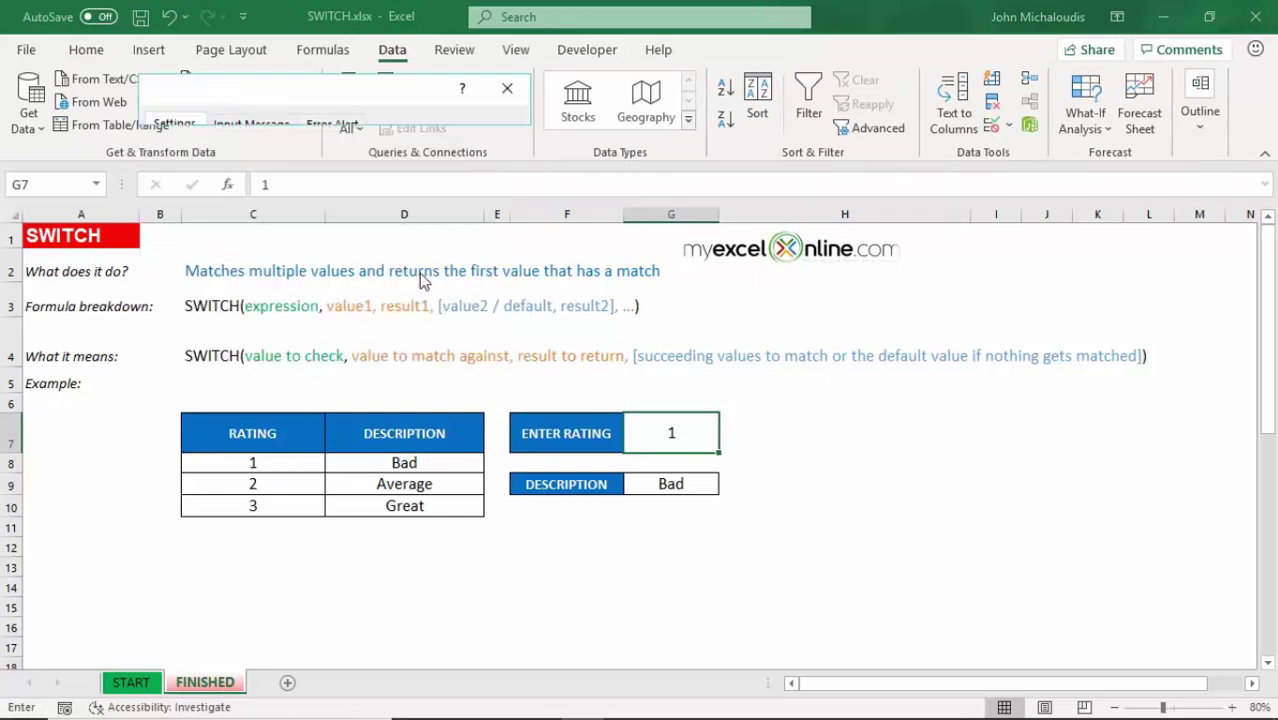
pyautogui.moveTo(292, 462); pyautogui.dragTo(298, 507)
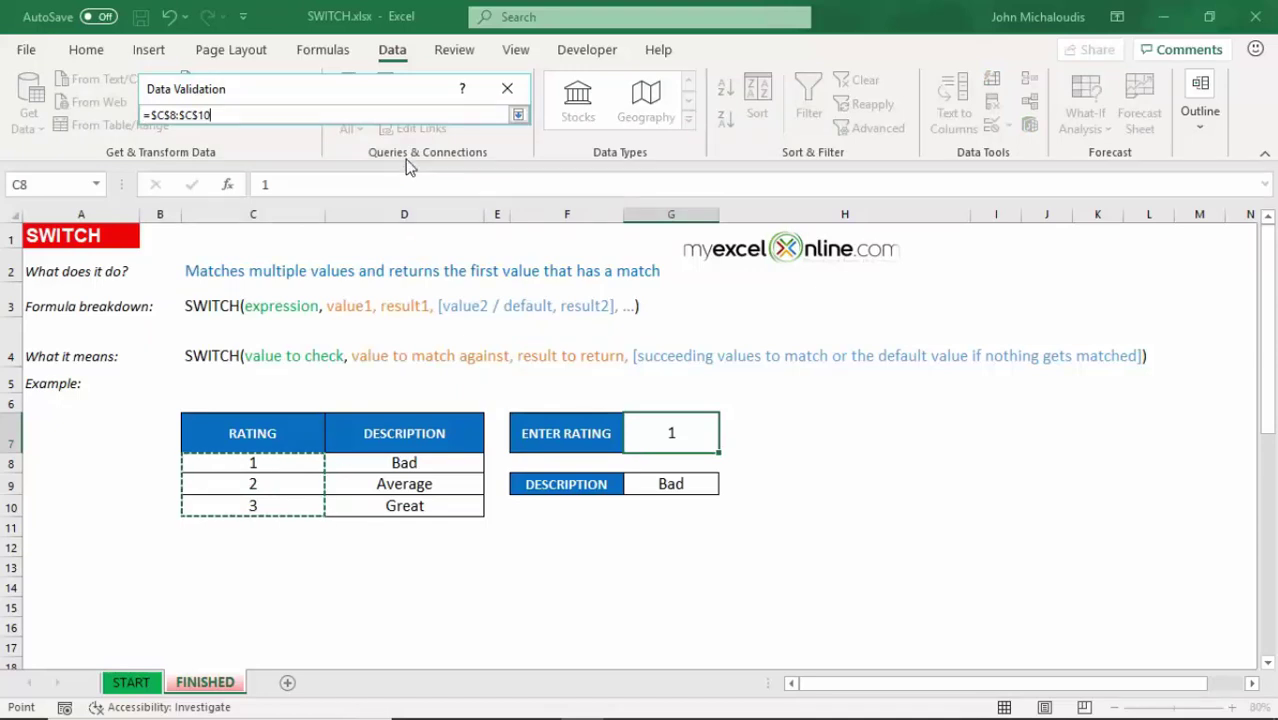
pyautogui.click(518, 115)
pyautogui.click(402, 371)
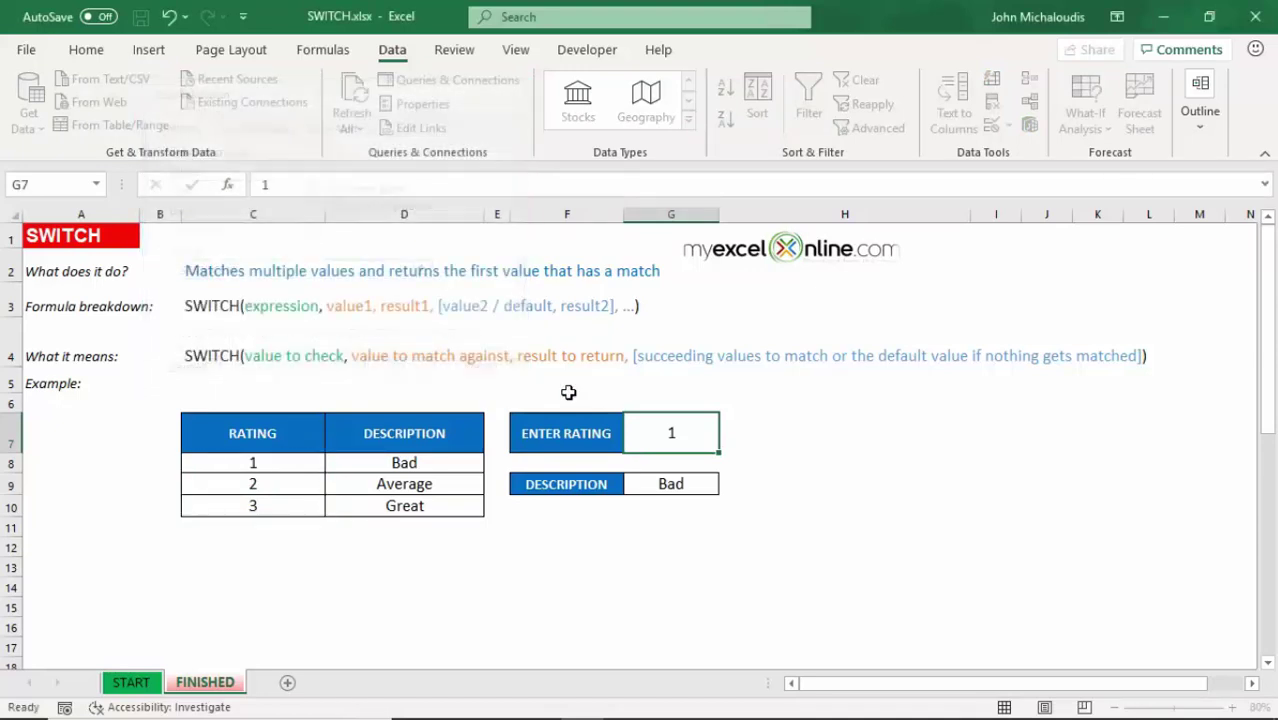
# Pick 2, then 3, from G7's dropdown so G9 shows Great
pyautogui.click(918, 462)
pyautogui.click(706, 433)
pyautogui.click(727, 442)
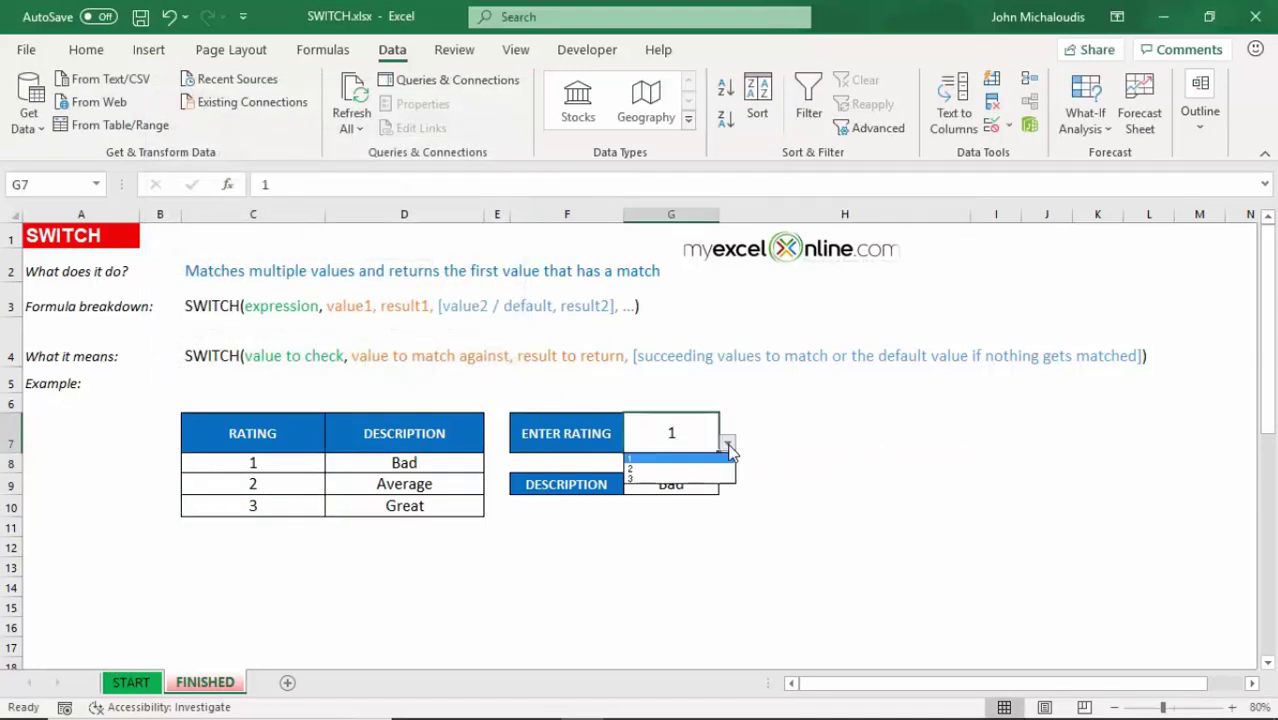
pyautogui.click(720, 463)
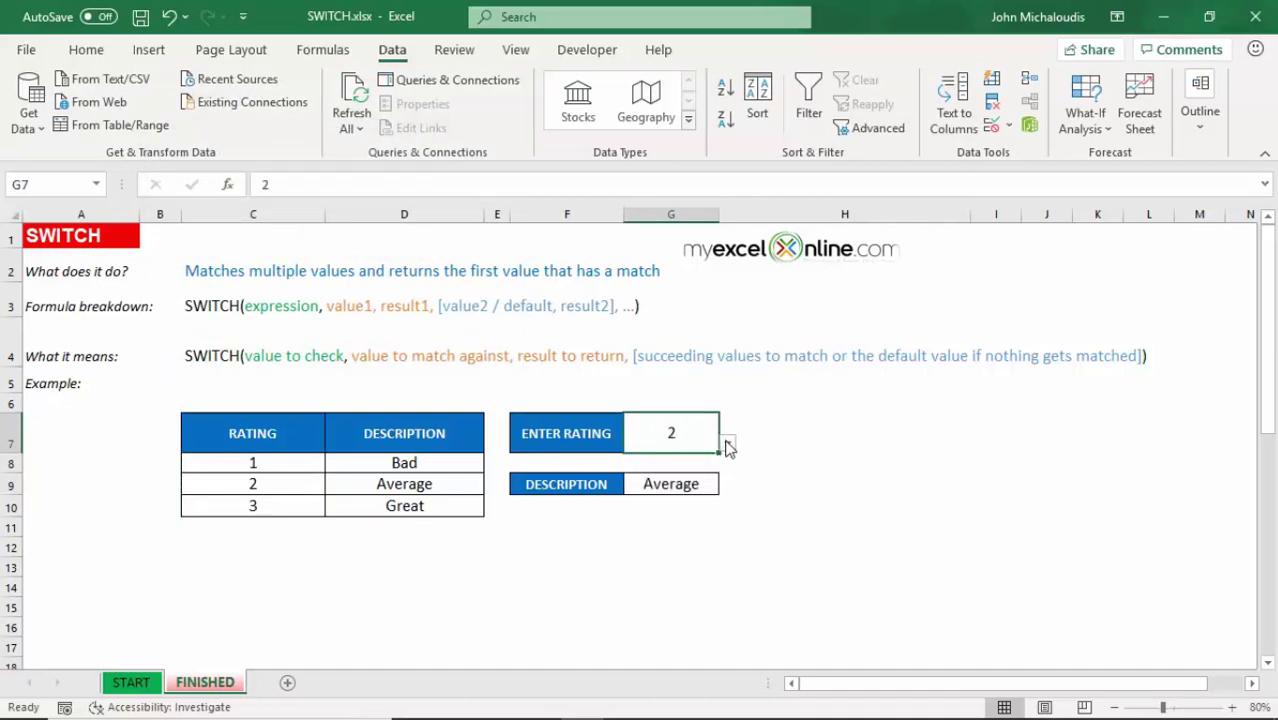
pyautogui.click(727, 442)
pyautogui.click(714, 479)
pyautogui.click(775, 484)
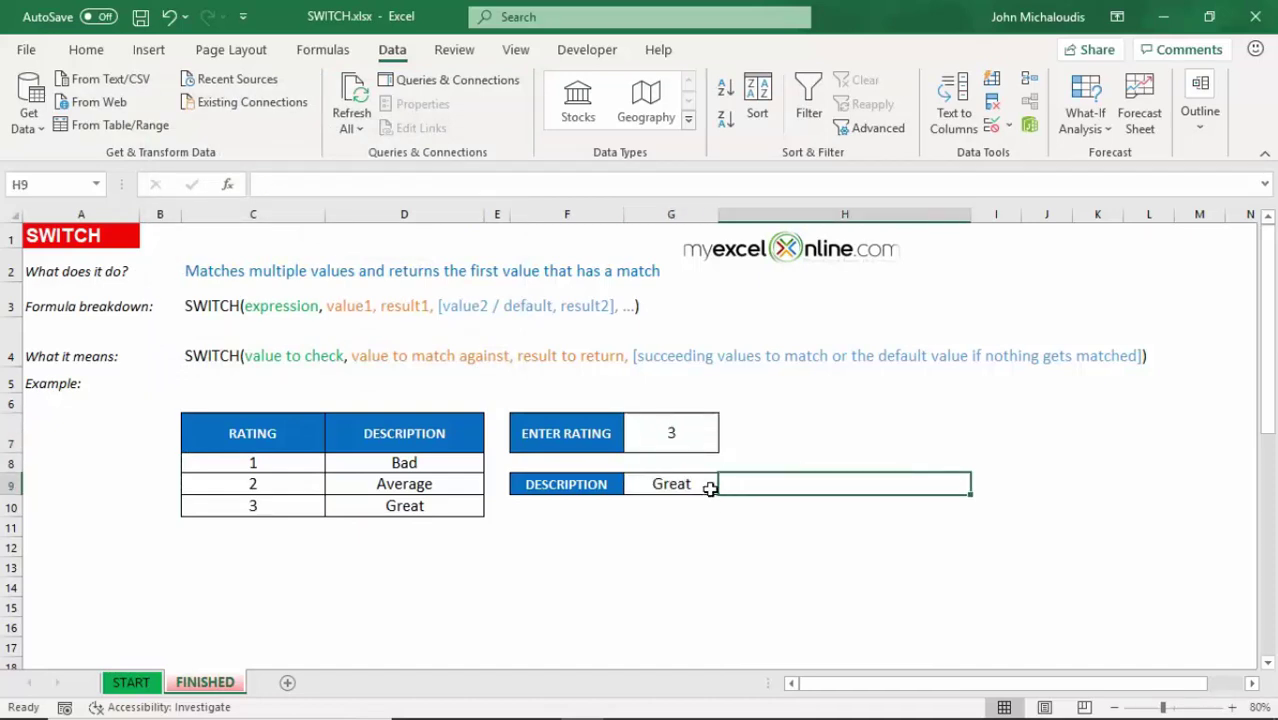
pyautogui.click(710, 485)
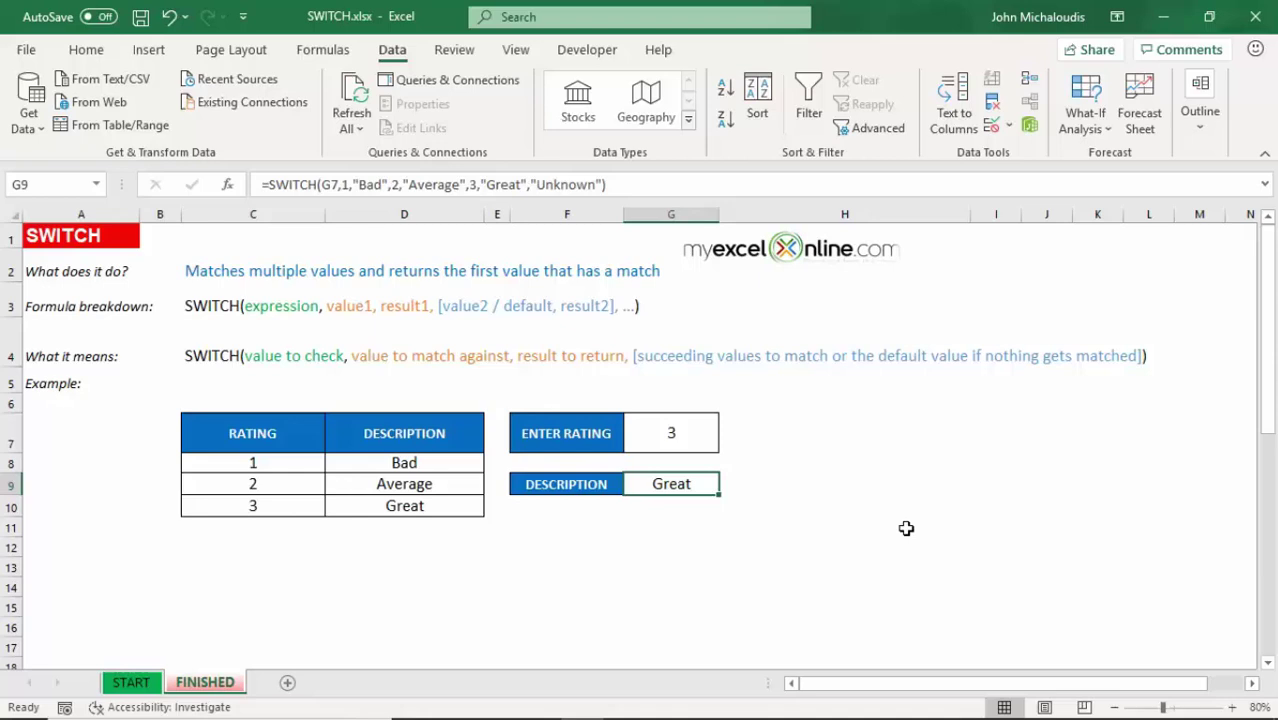